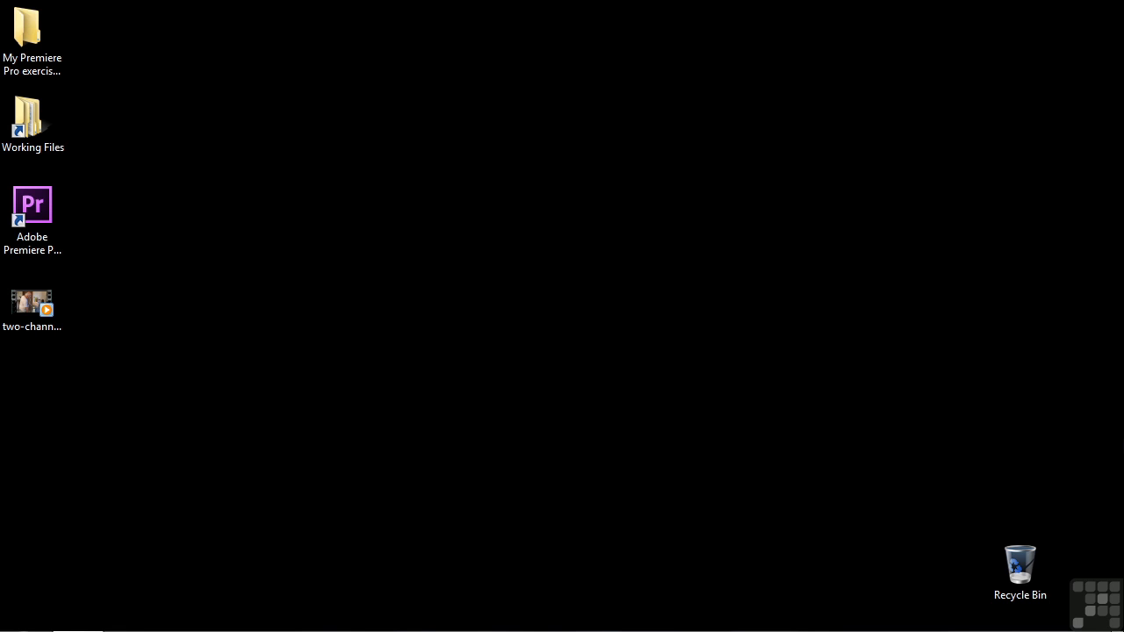
# - Open the project 1705-breaking out mono.prproj from the projects folder inside Working Files
pyautogui.doubleClick(34, 134)
pyautogui.doubleClick(363, 316)
pyautogui.moveTo(972, 255); pyautogui.dragTo(956, 565)
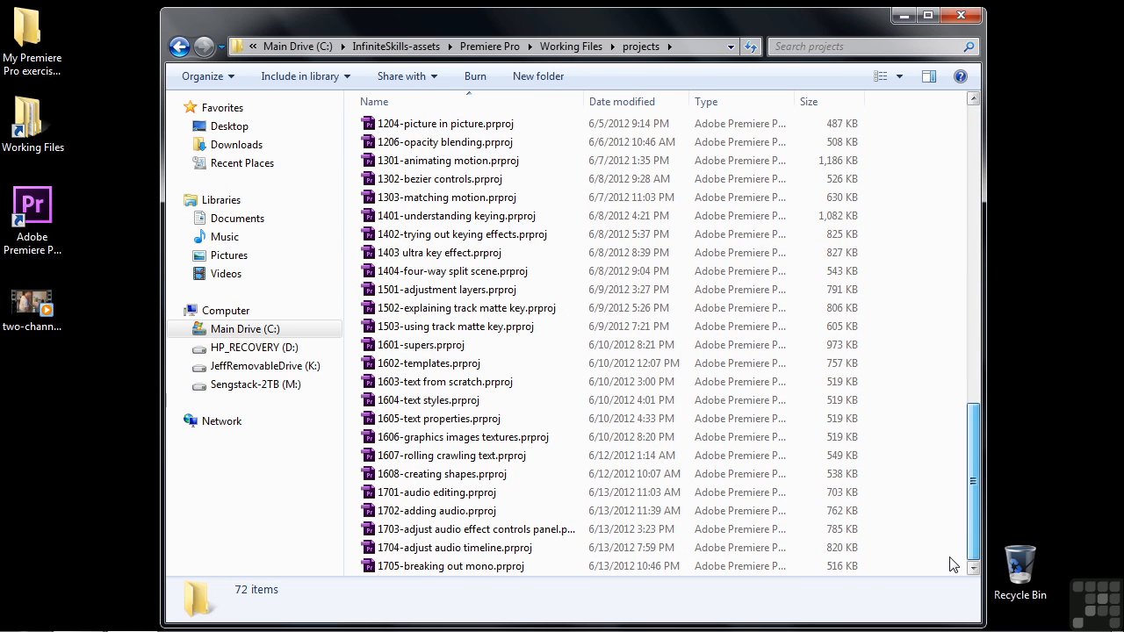
pyautogui.click(426, 571)
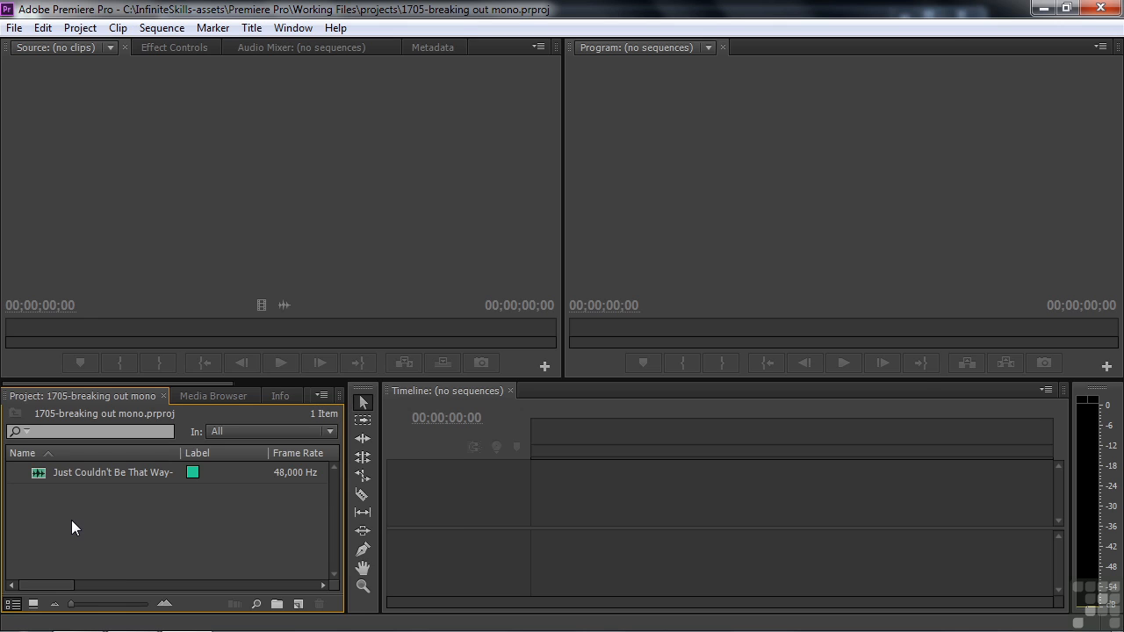
# - Import two-channel-example.MTS from the Desktop into the project
pyautogui.doubleClick(72, 521)
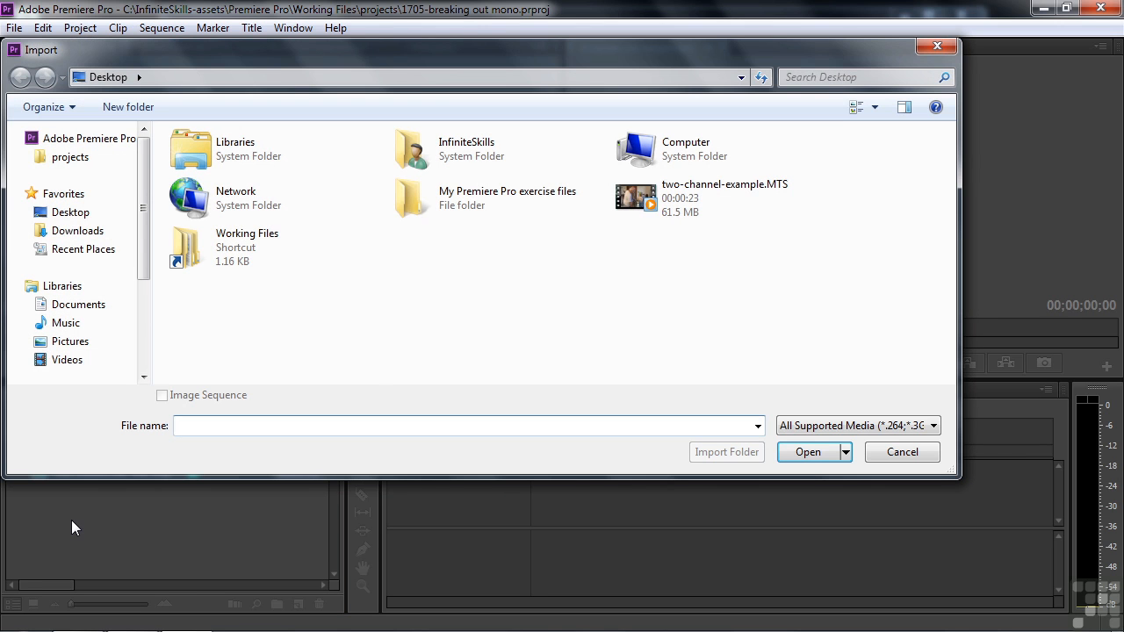
pyautogui.click(653, 202)
pyautogui.doubleClick(653, 202)
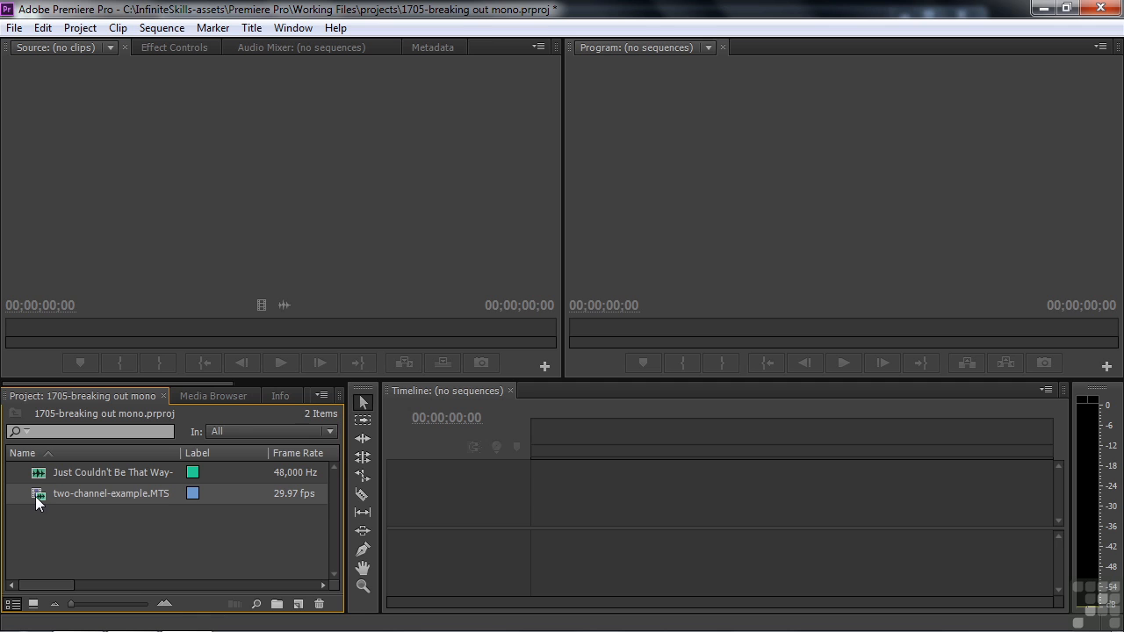
# - Break out the audio of two-channel-example.MTS to separate mono clips, leaving nothing selected
pyautogui.click(117, 28)
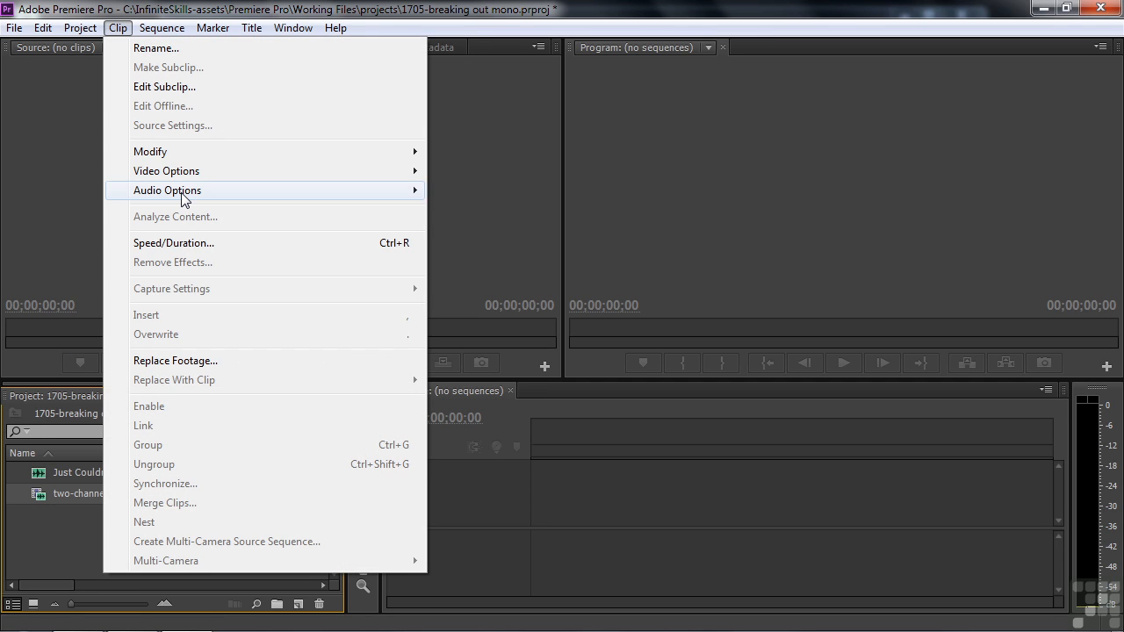
pyautogui.moveTo(182, 192)
pyautogui.click(524, 210)
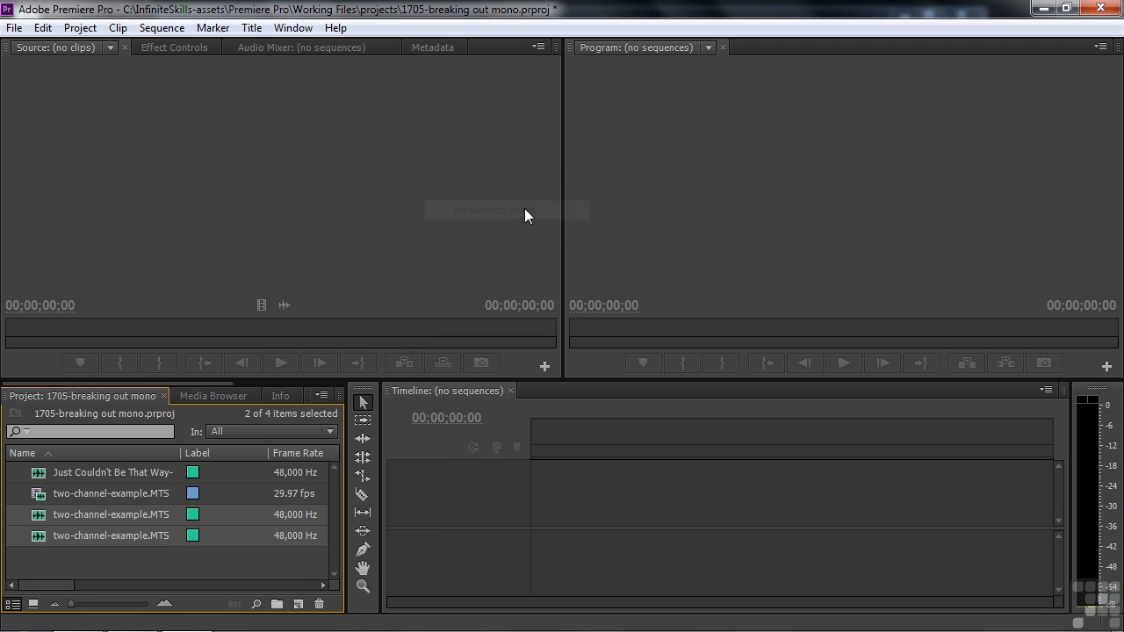
pyautogui.click(152, 566)
# - View the waveforms of the left and right mono clips of two-channel-example.MTS in the Source monitor
pyautogui.doubleClick(42, 516)
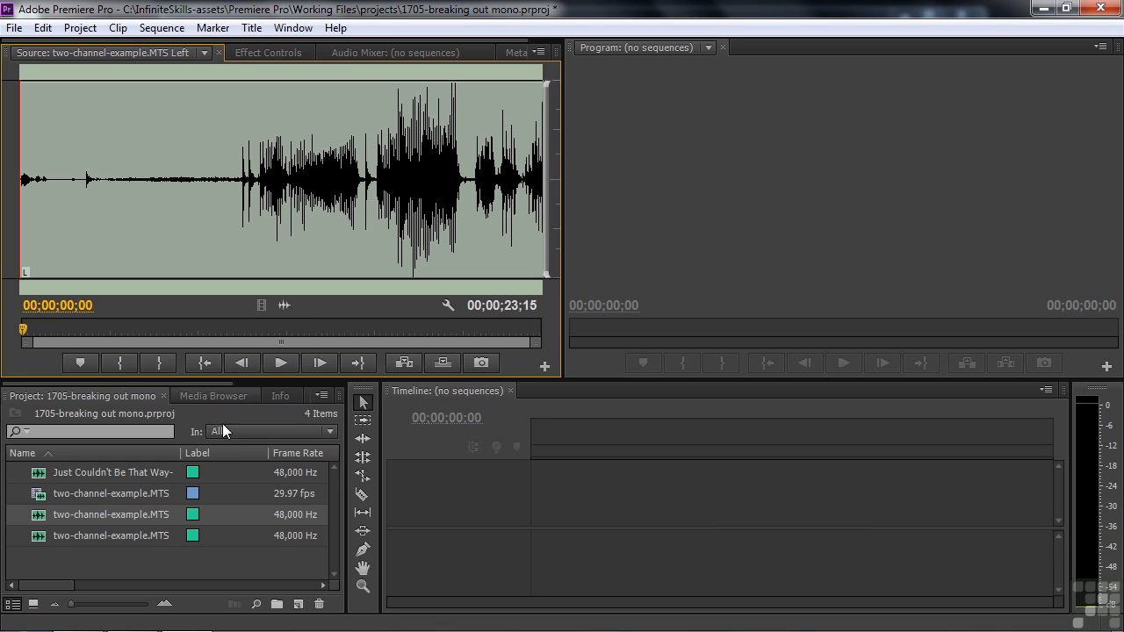
pyautogui.doubleClick(41, 537)
pyautogui.doubleClick(41, 534)
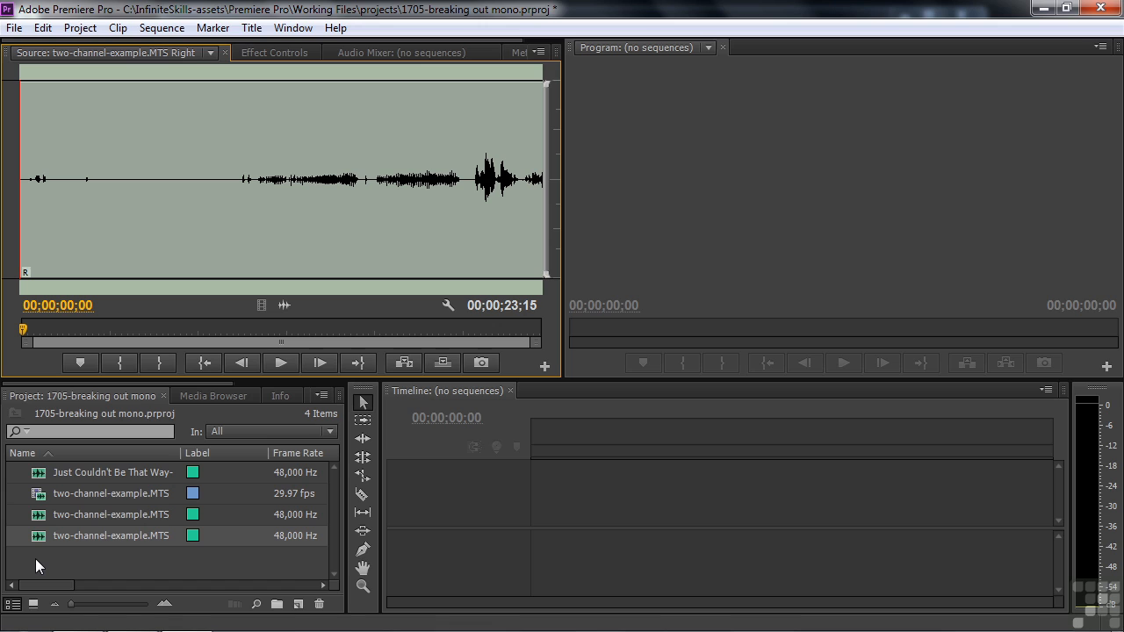
# - Widen the Name column, and play the opening seconds of Just Couldn't Be That Way-excerpt-5.1.wav in the Source monitor
pyautogui.moveTo(178, 454); pyautogui.dragTo(255, 454)
pyautogui.doubleClick(44, 474)
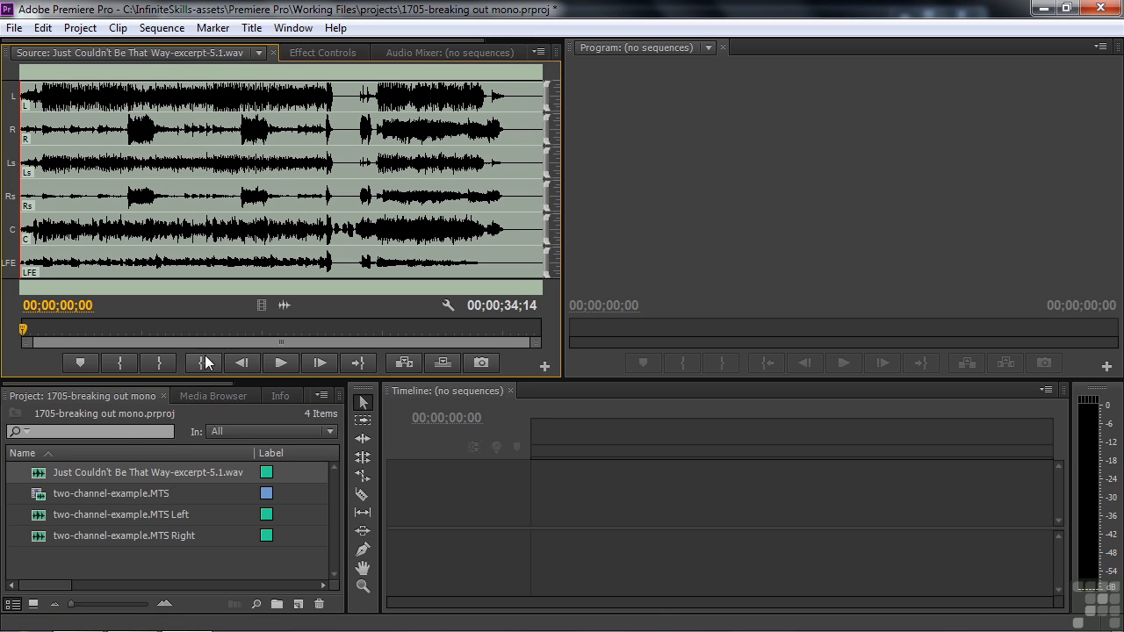
pyautogui.click(279, 363)
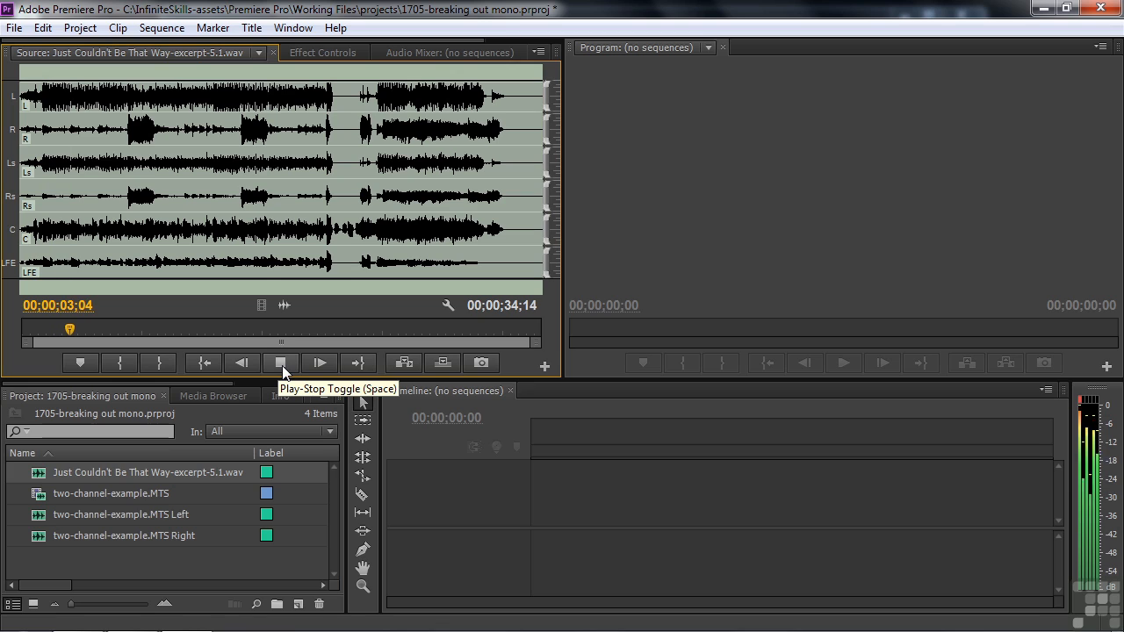
pyautogui.click(282, 367)
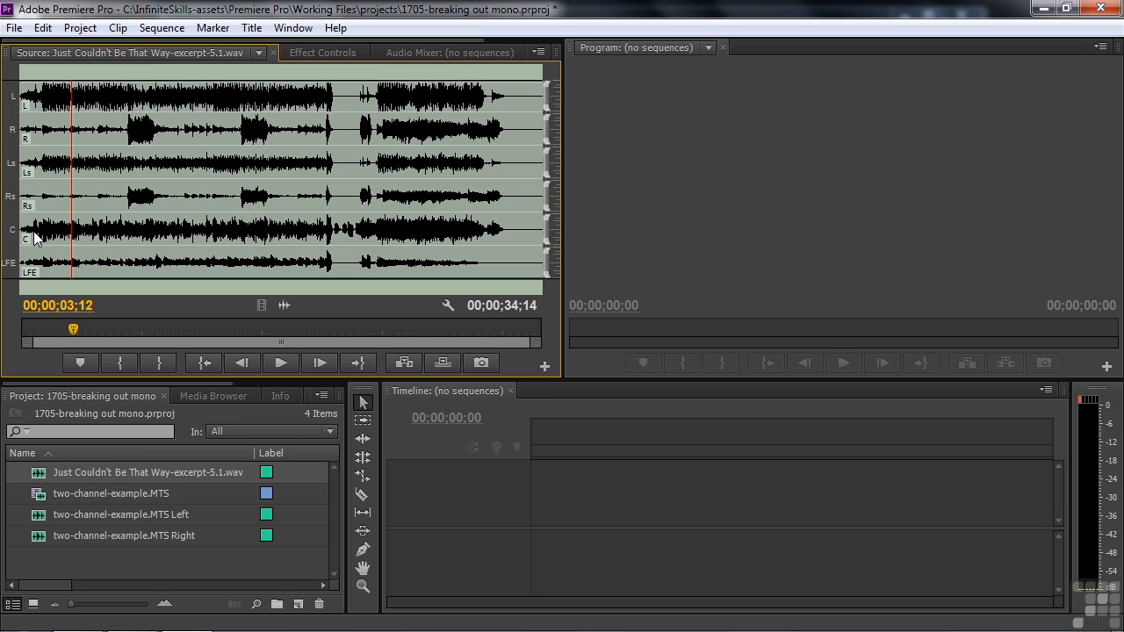
# - Break out Just Couldn't Be That Way-excerpt-5.1.wav to mono clips and widen the Project panel to show their full names
pyautogui.click(41, 474)
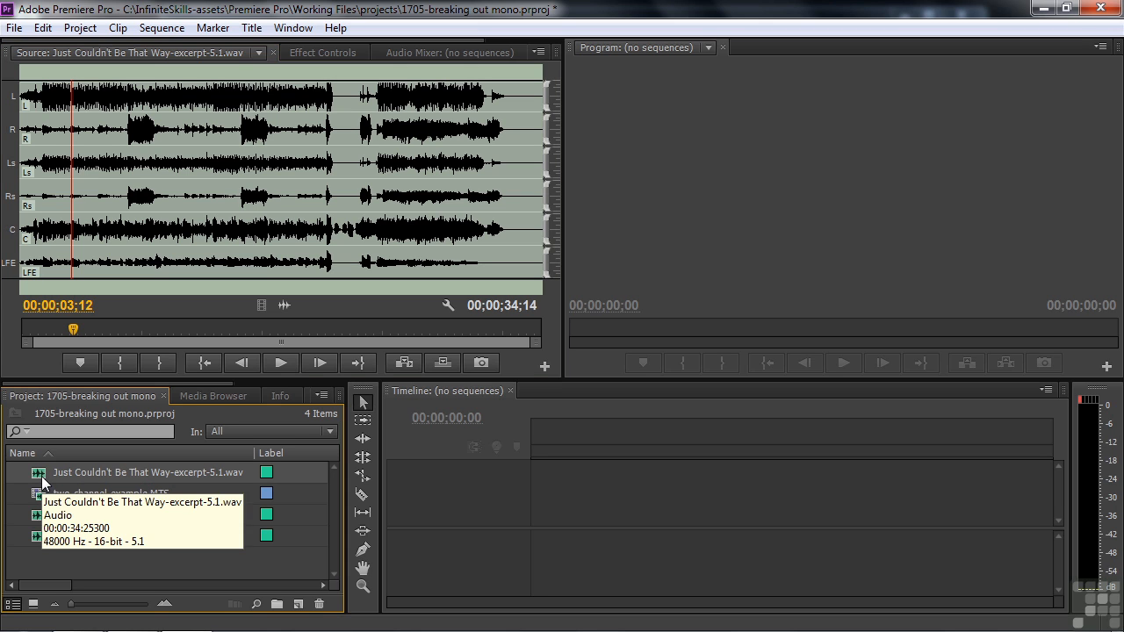
pyautogui.click(117, 28)
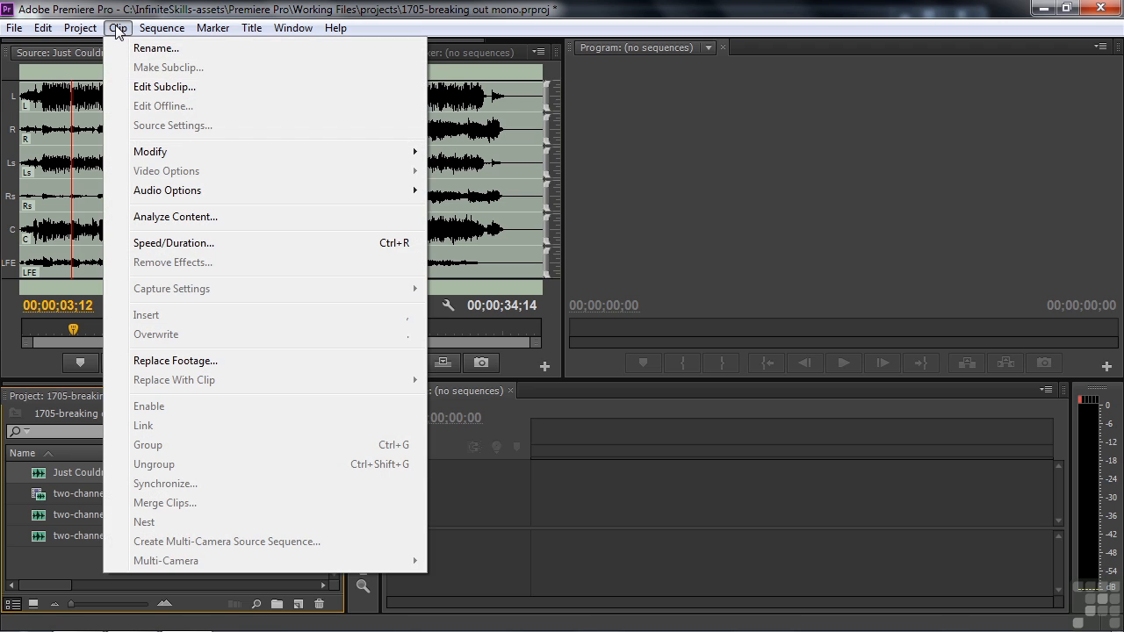
pyautogui.moveTo(176, 191)
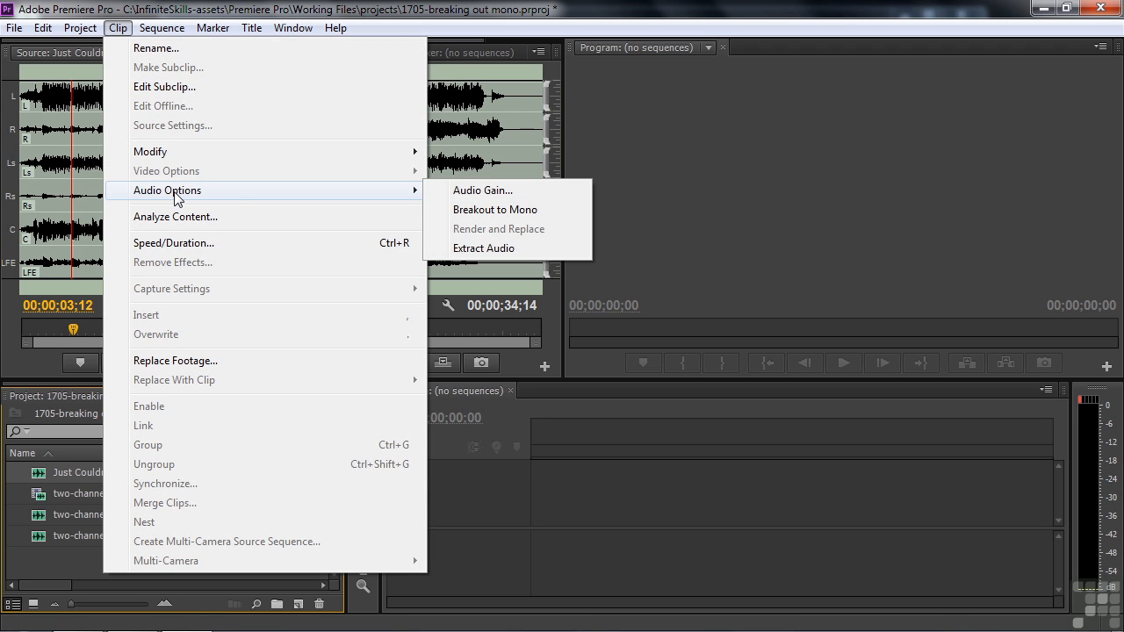
pyautogui.click(503, 209)
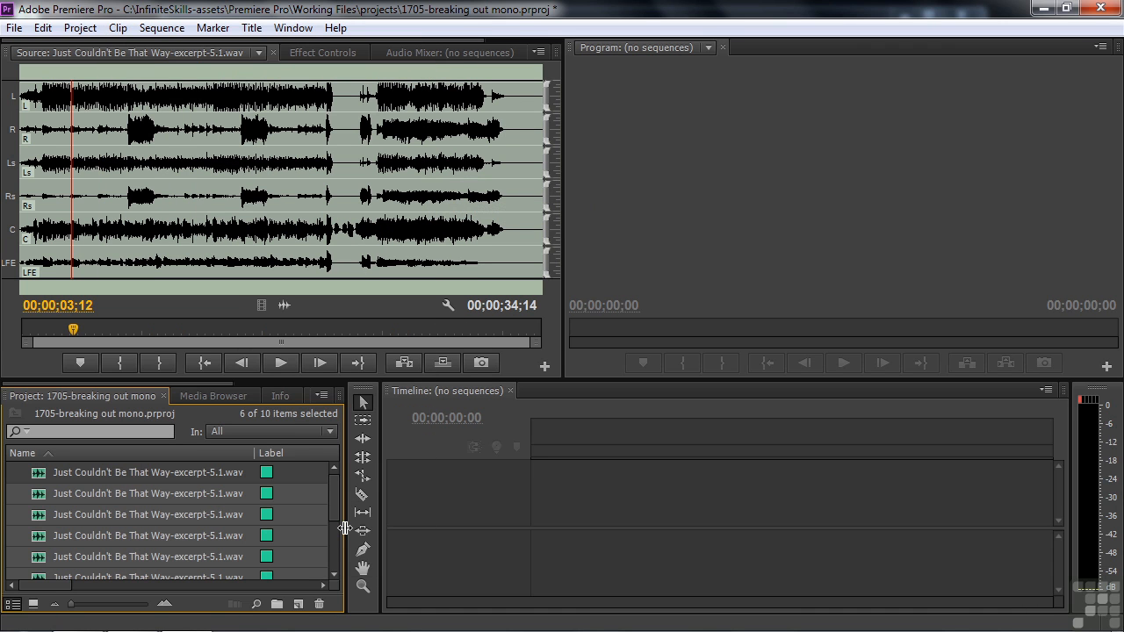
pyautogui.moveTo(344, 528); pyautogui.dragTo(379, 511)
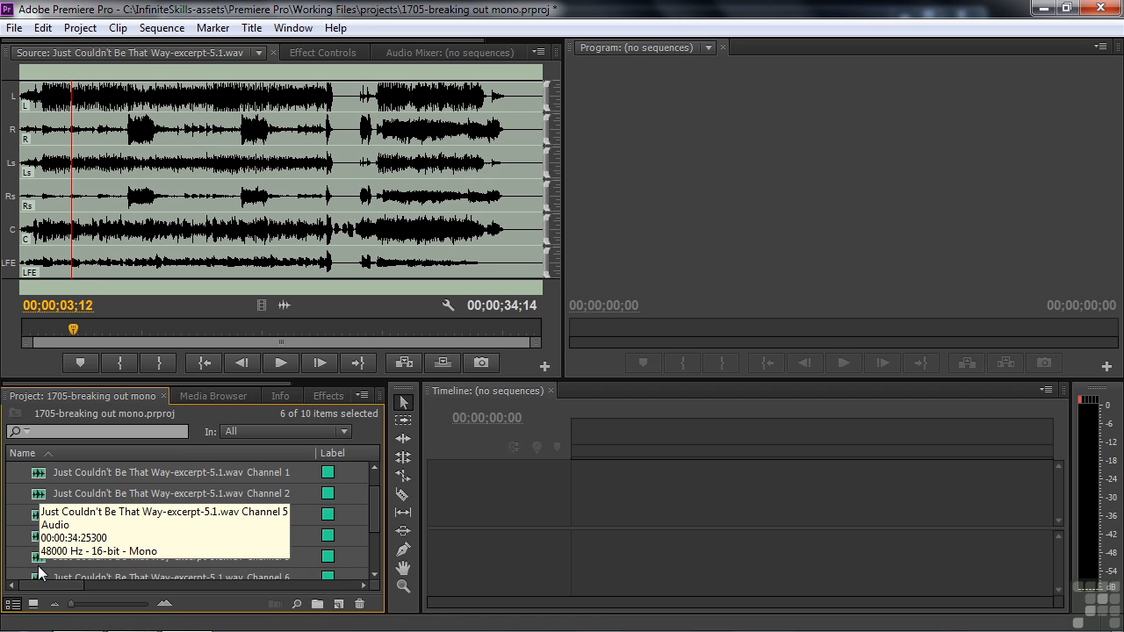
# - Compare the waveforms of the 5.1 file's Channel 1 and Channel 2 mono clips and play part of each
pyautogui.doubleClick(36, 475)
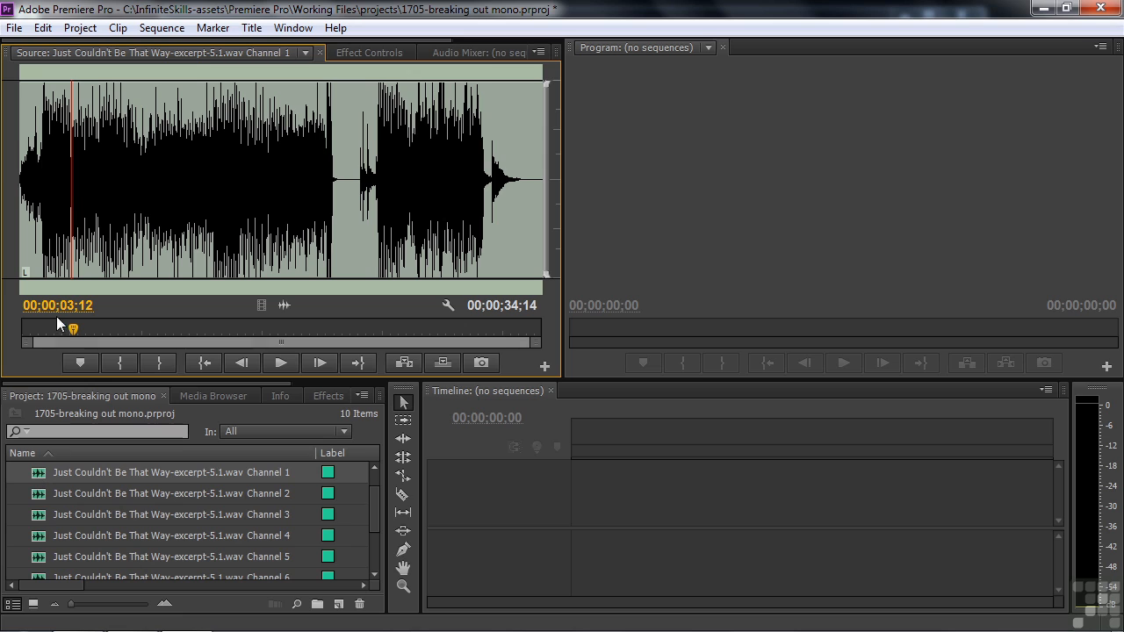
pyautogui.doubleClick(36, 494)
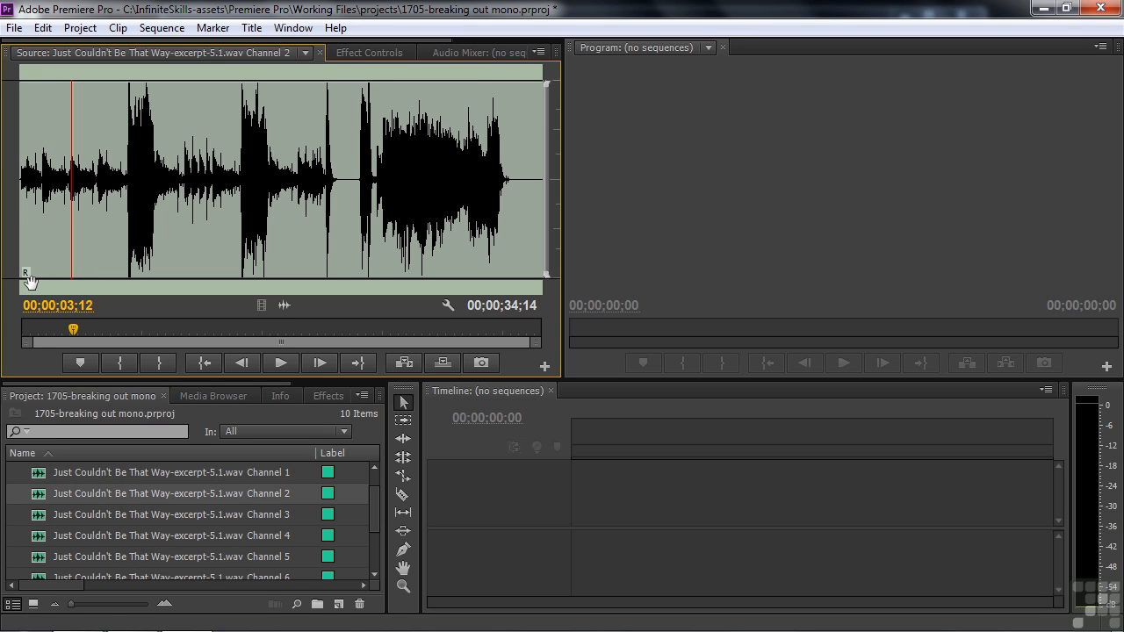
pyautogui.doubleClick(36, 474)
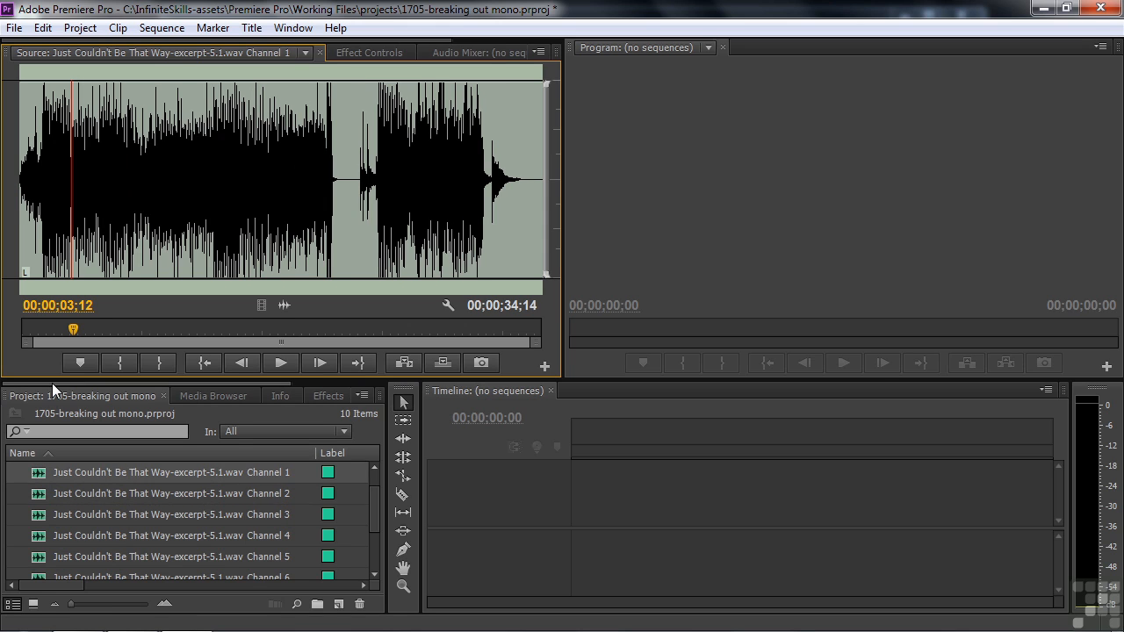
pyautogui.press('space')
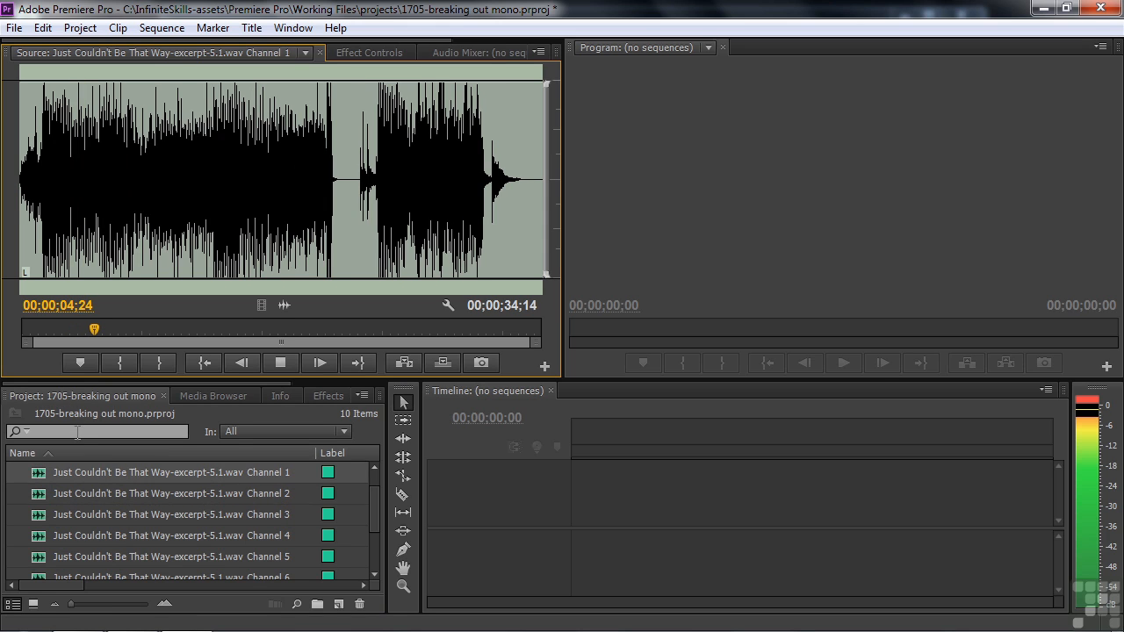
pyautogui.press('space')
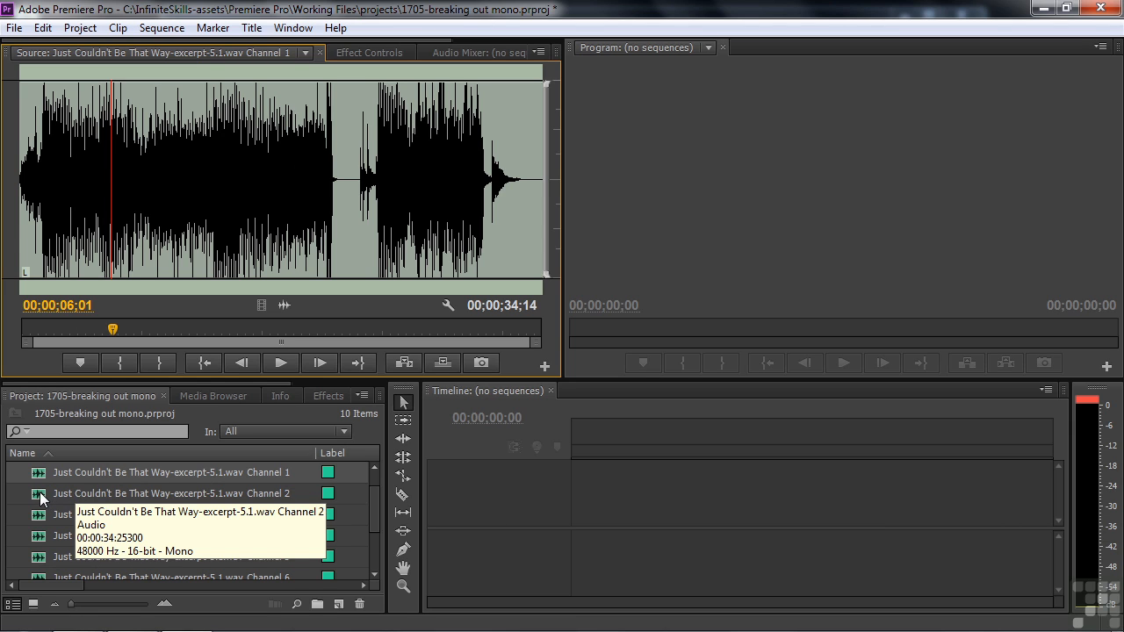
pyautogui.doubleClick(41, 497)
pyautogui.press('space')
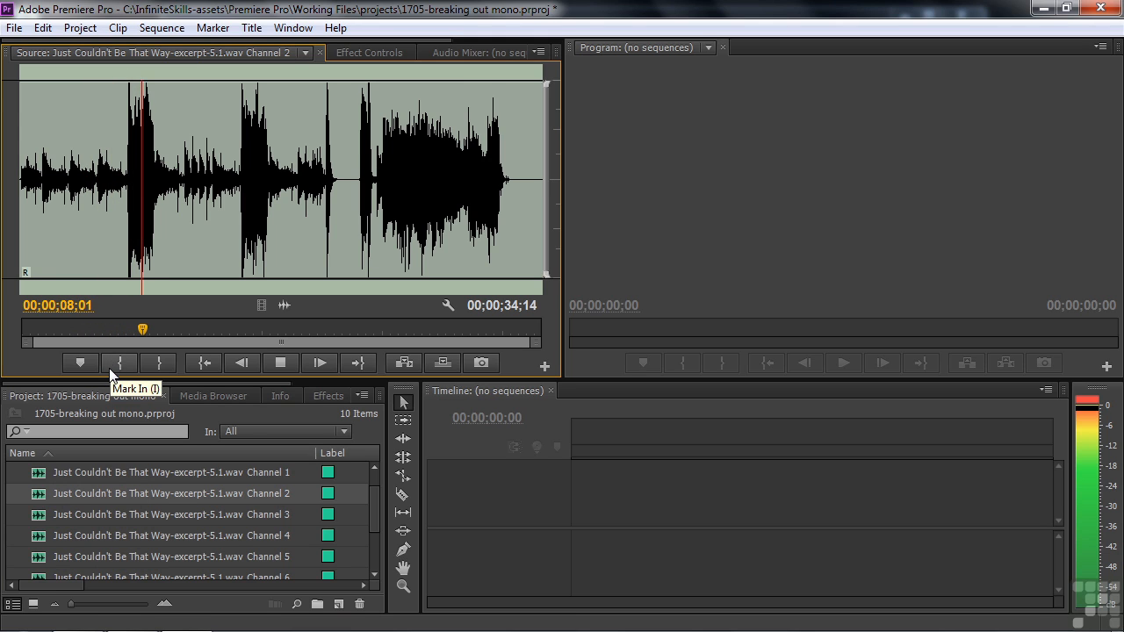
pyautogui.press('space')
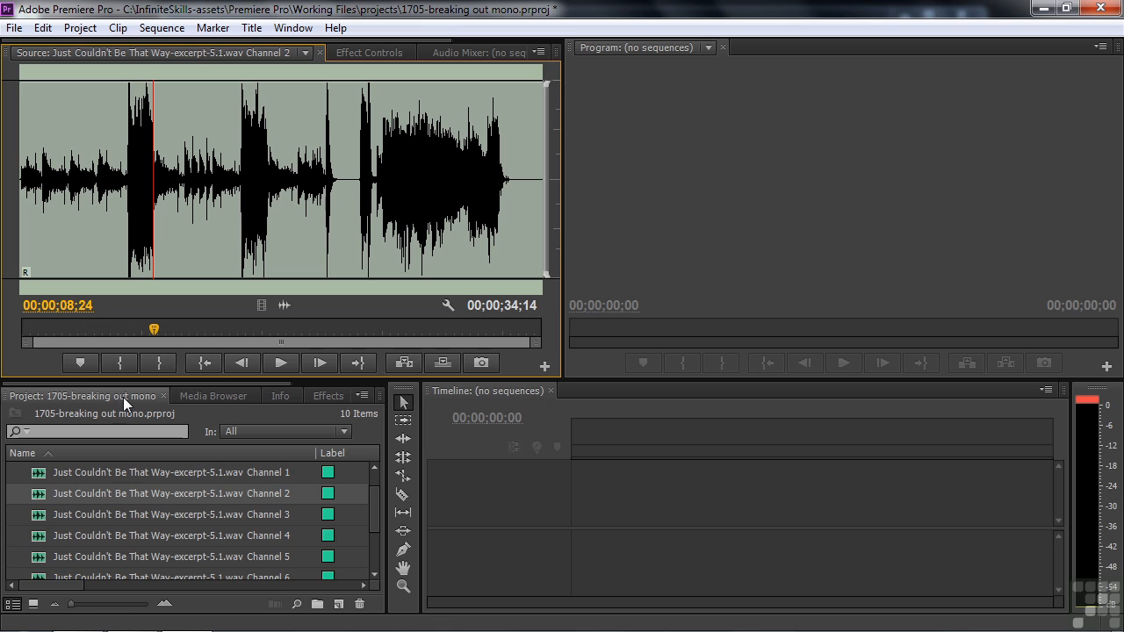
# - View the waveforms of the Channel 3 and Channel 4 mono clips in the Source monitor
pyautogui.doubleClick(40, 516)
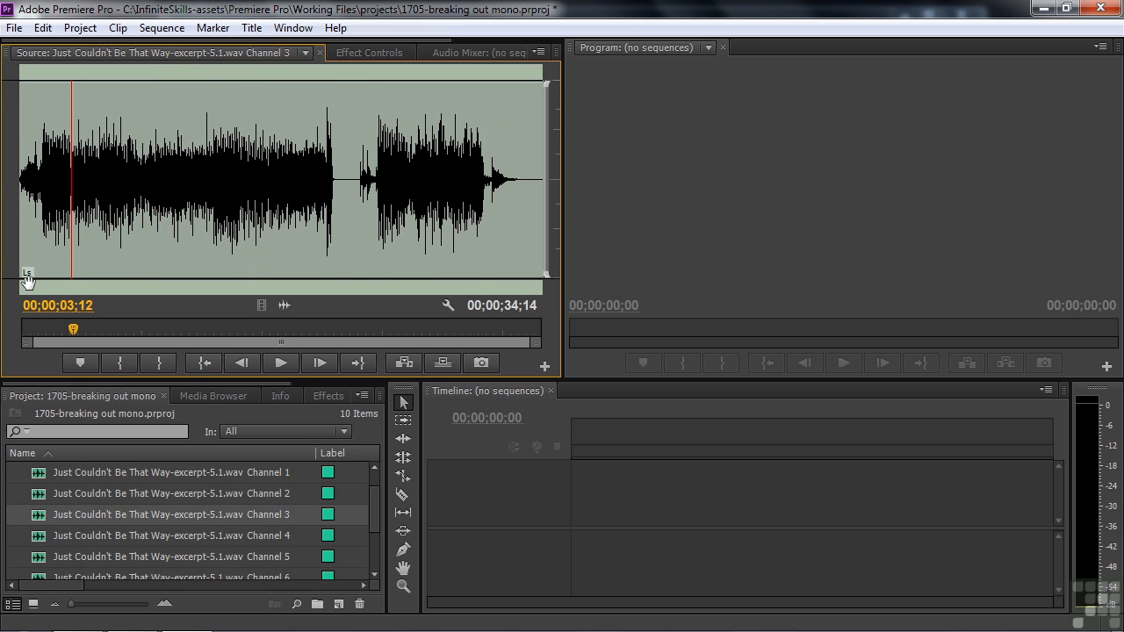
pyautogui.click(36, 537)
pyautogui.doubleClick(36, 537)
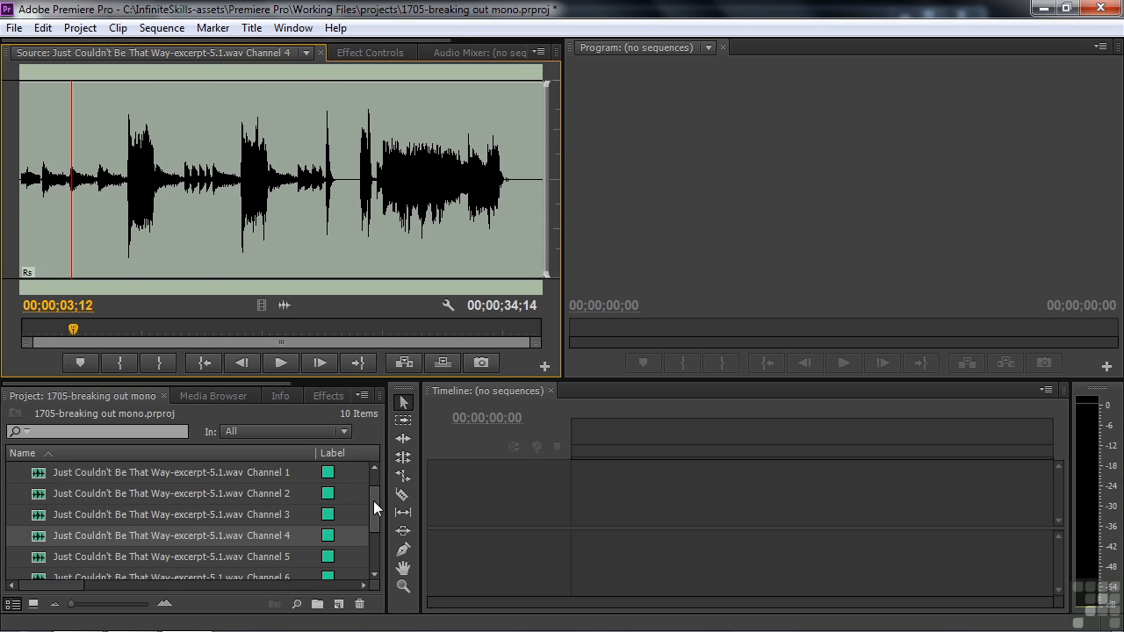
# - Open the Channel 5 mono clip in the Source monitor and play several seconds from near its start
pyautogui.moveTo(373, 501); pyautogui.dragTo(374, 512)
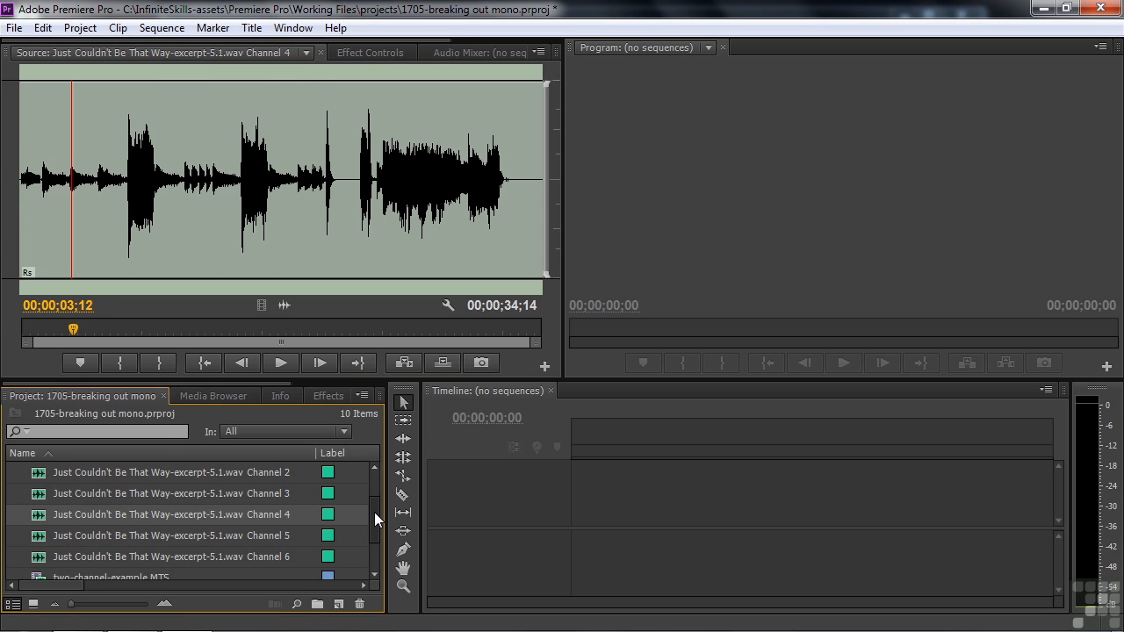
pyautogui.doubleClick(40, 537)
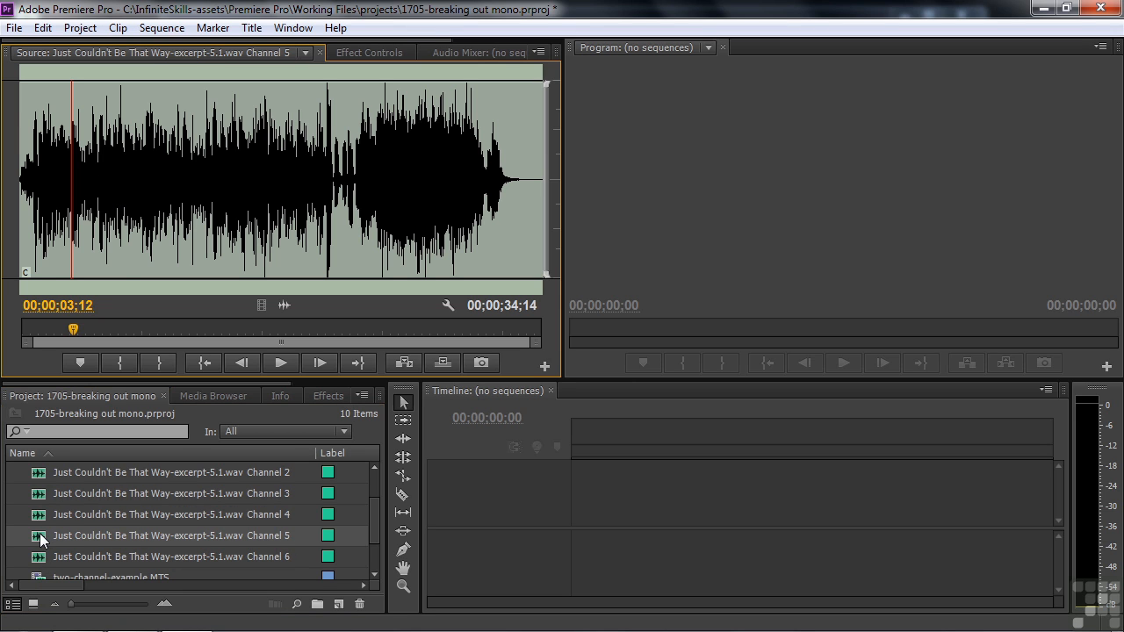
pyautogui.moveTo(74, 329); pyautogui.dragTo(31, 330)
pyautogui.press('space')
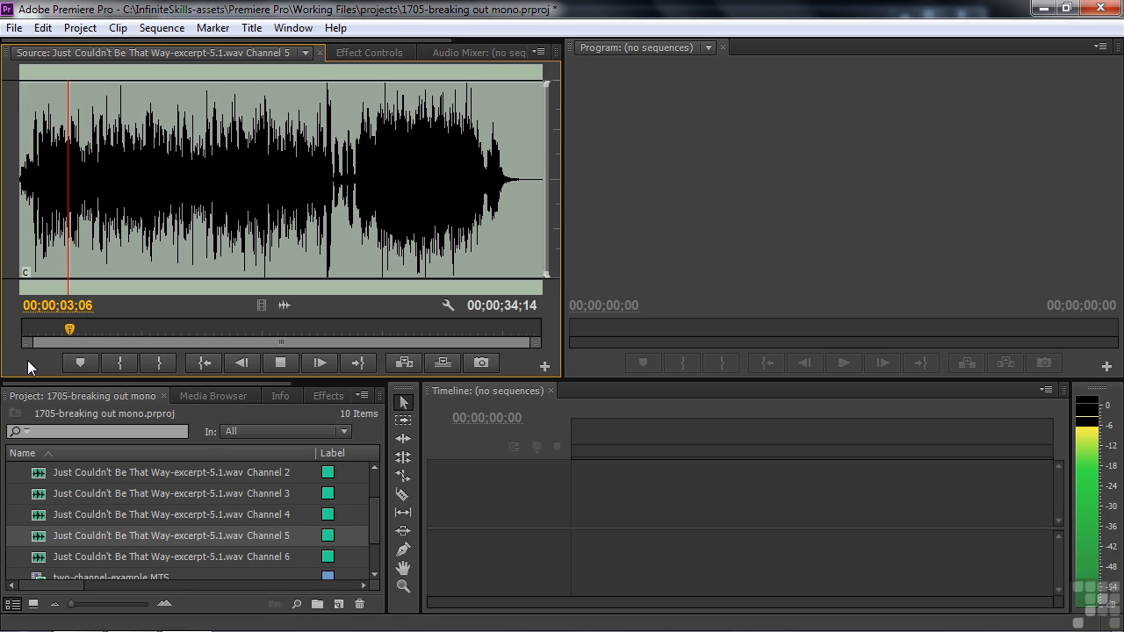
pyautogui.click(278, 364)
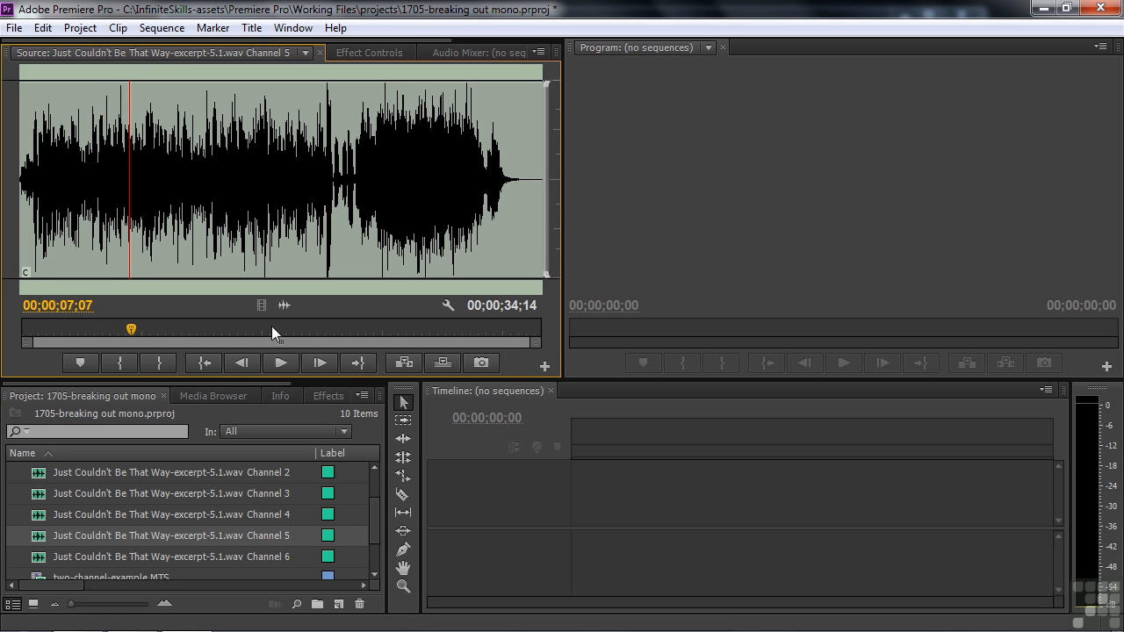
# - Open the Channel 6 mono clip and play a few seconds, ending back at the start of the clip list
pyautogui.scroll(-2, 371, 510)
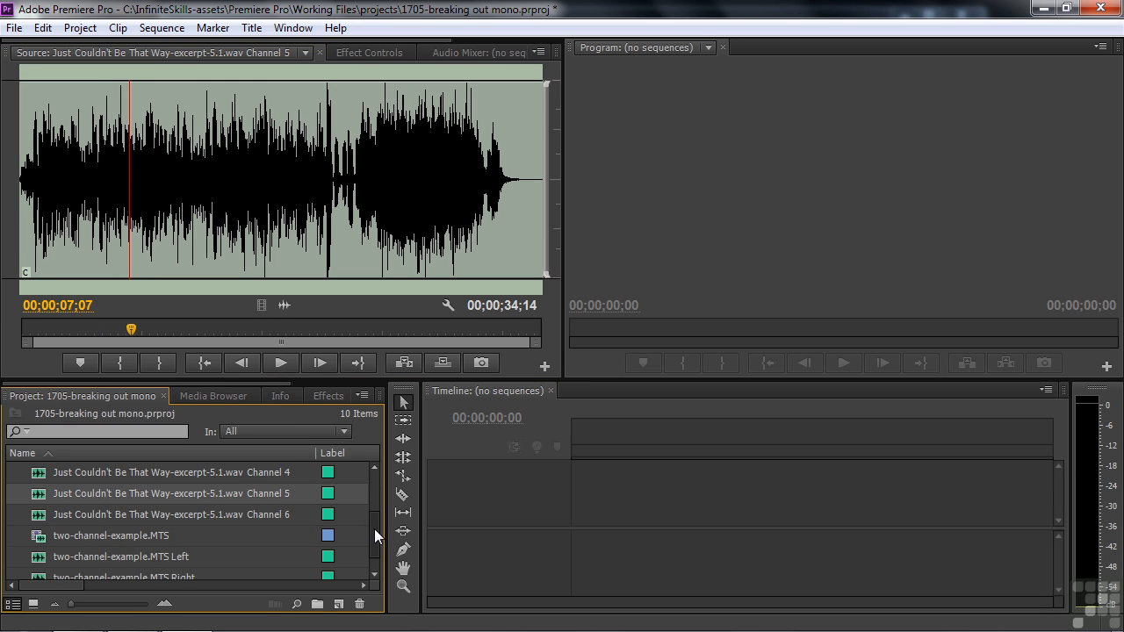
pyautogui.doubleClick(42, 513)
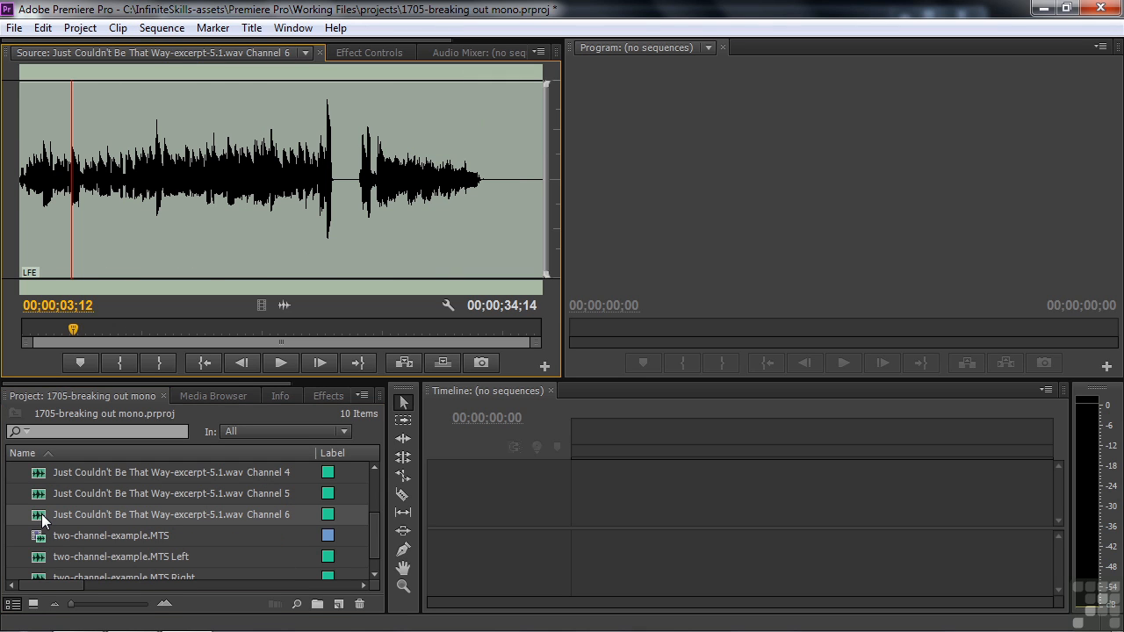
pyautogui.press('space')
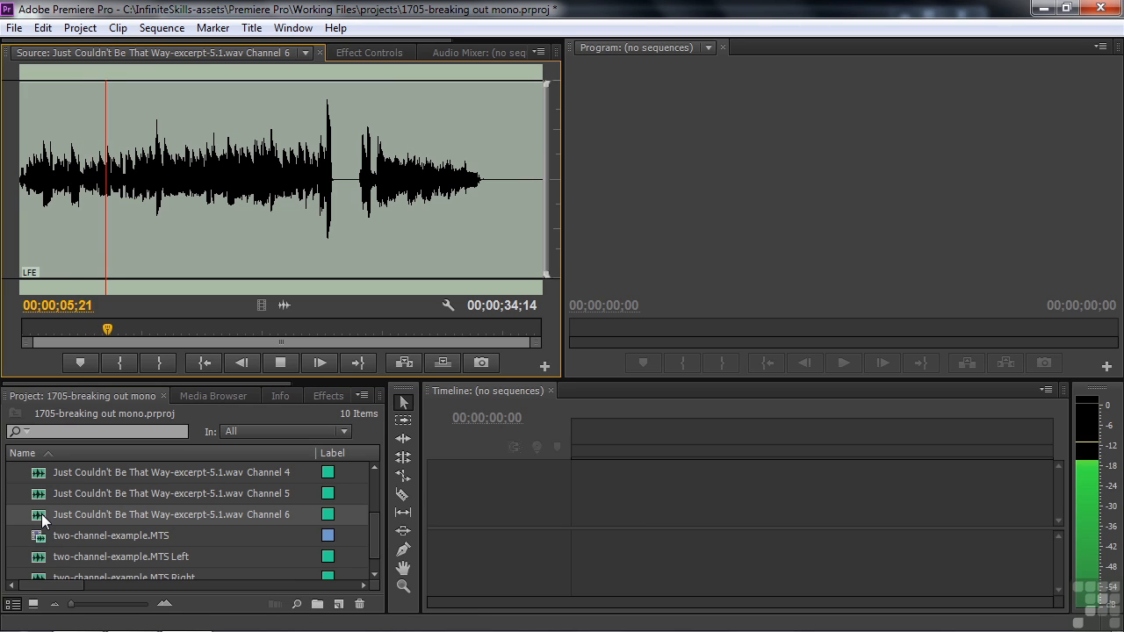
pyautogui.press('space')
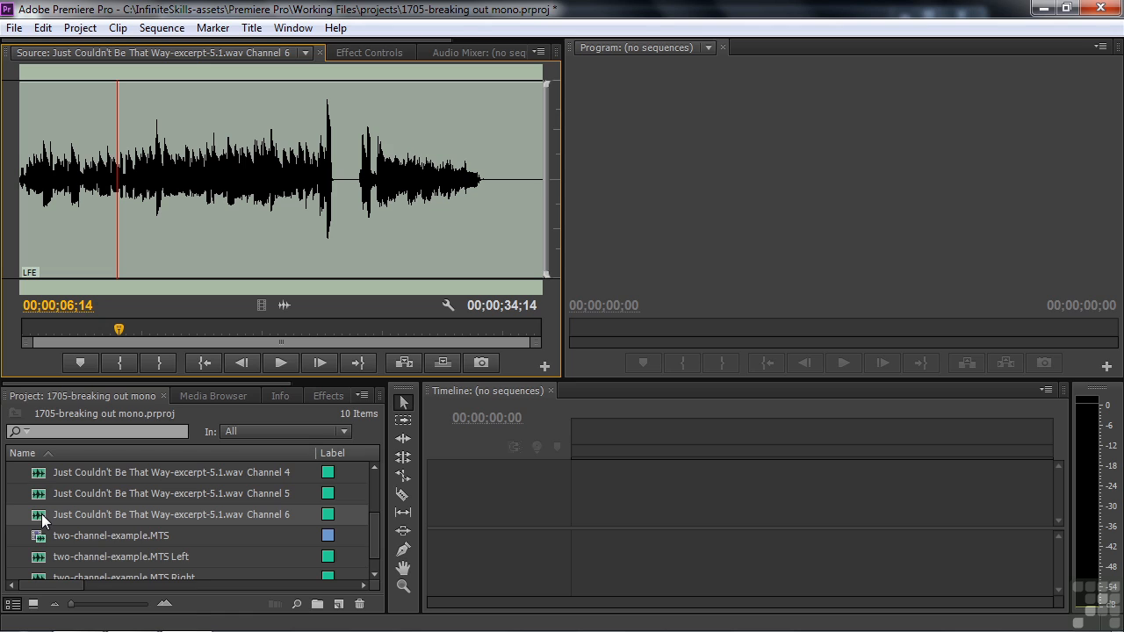
pyautogui.moveTo(375, 527); pyautogui.dragTo(376, 485)
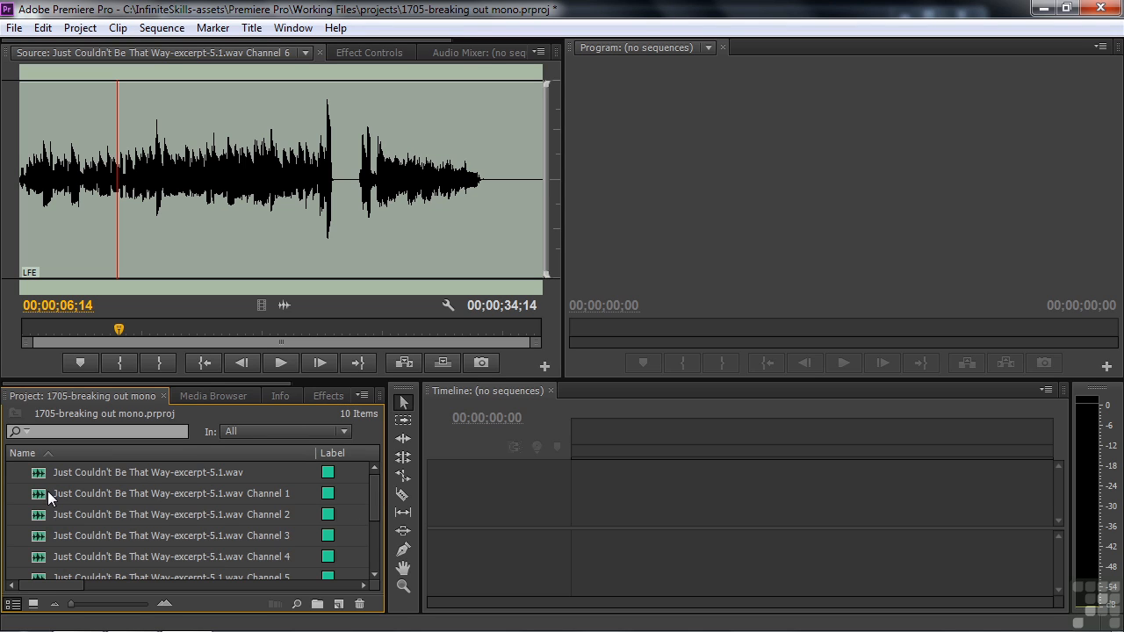
pyautogui.moveTo(47, 491)
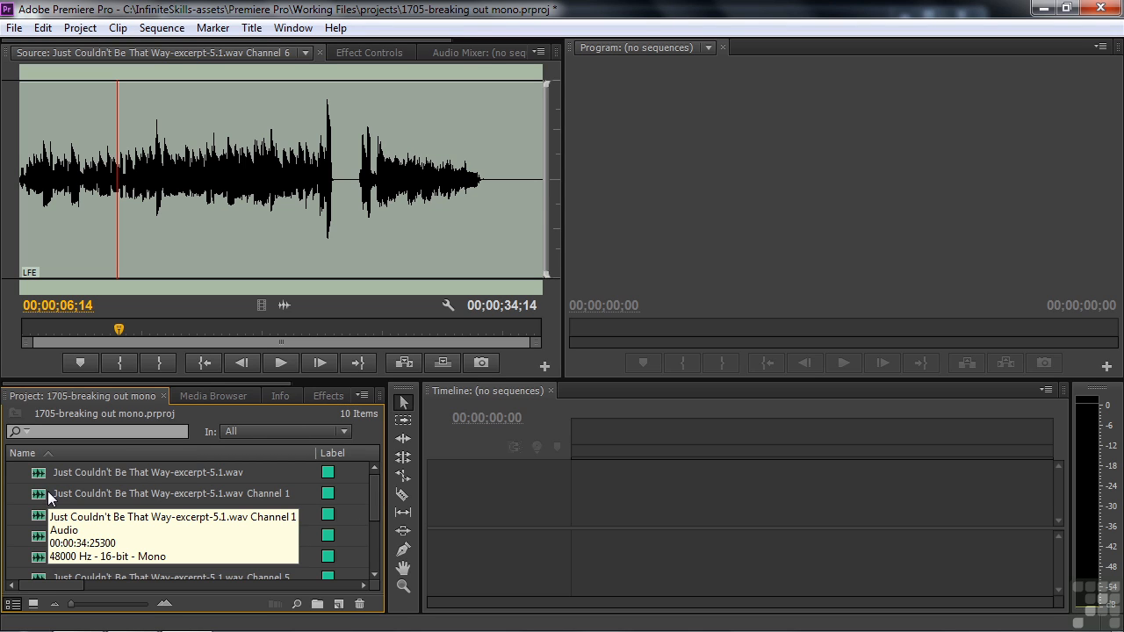